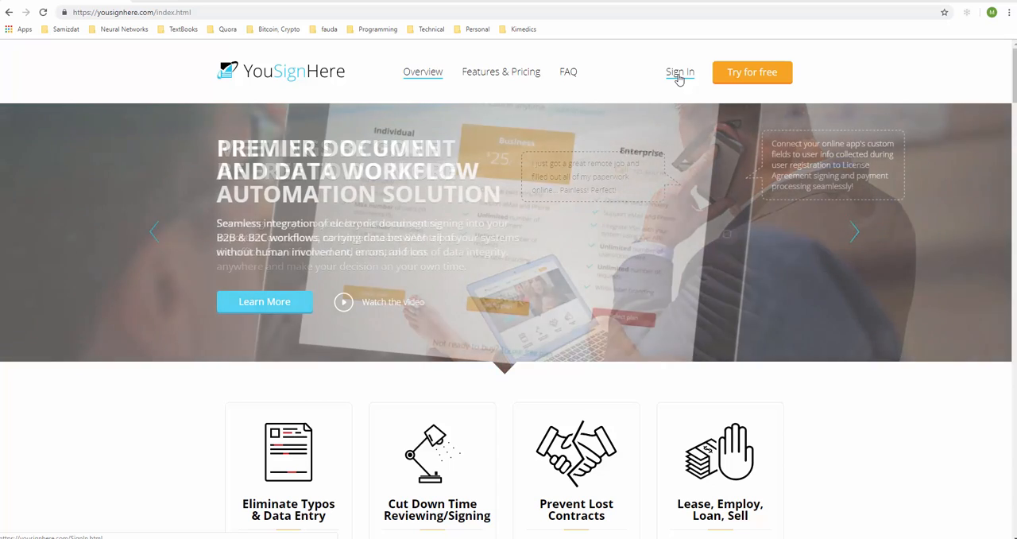
Sign in to the YouSignHere account with the saved user name and the account password
left_click(677, 75)
left_click(479, 246)
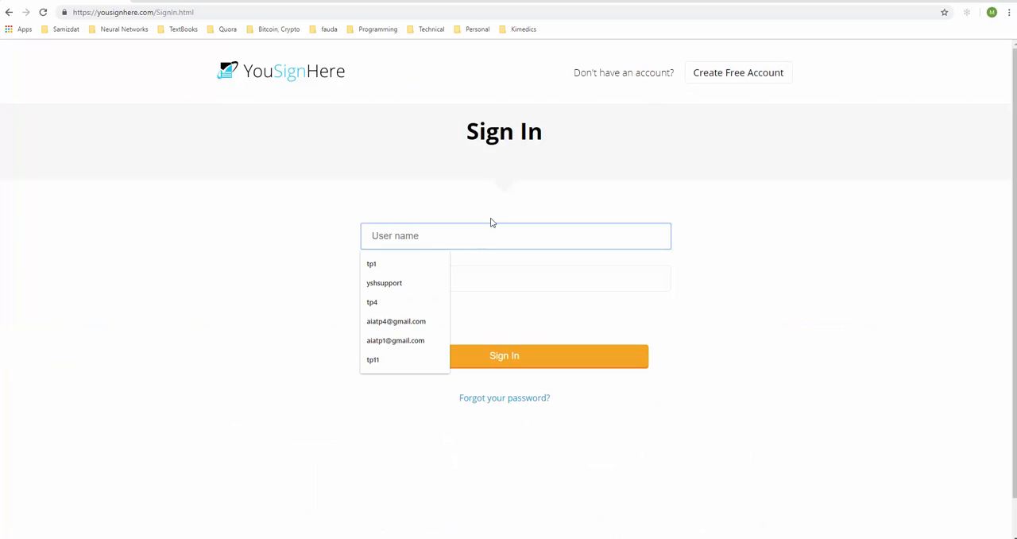
left_click(395, 266)
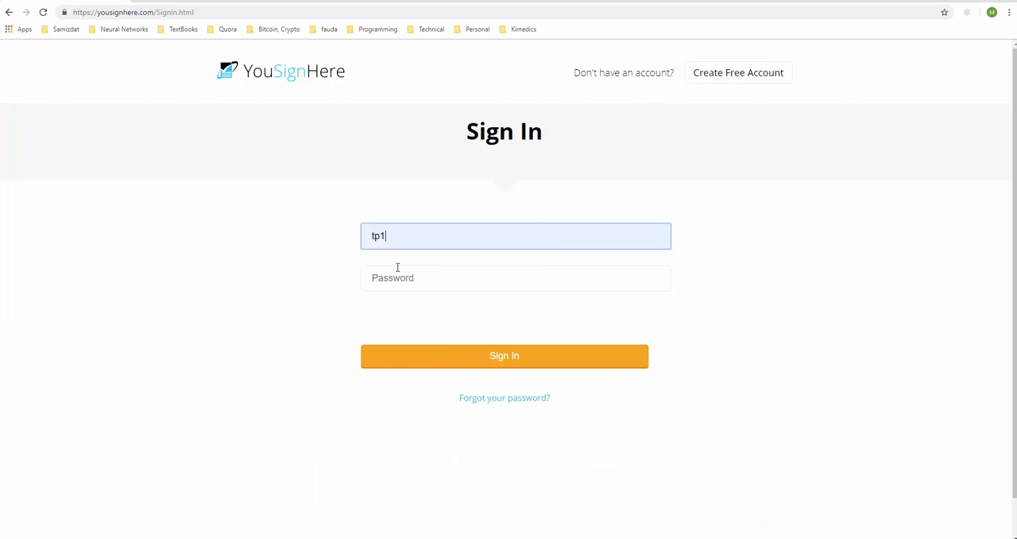
left_click(406, 278)
type("****")
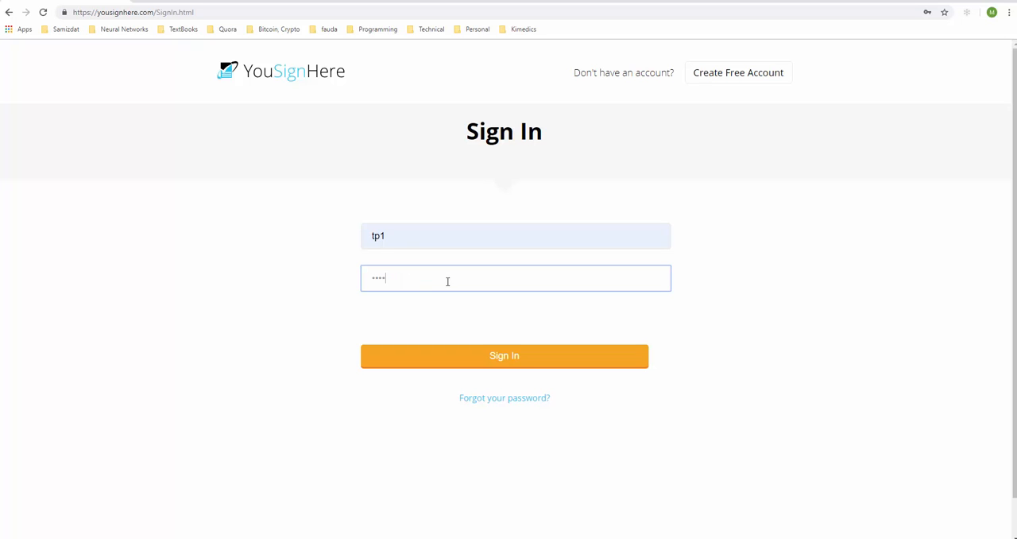
type("**")
key("Return")
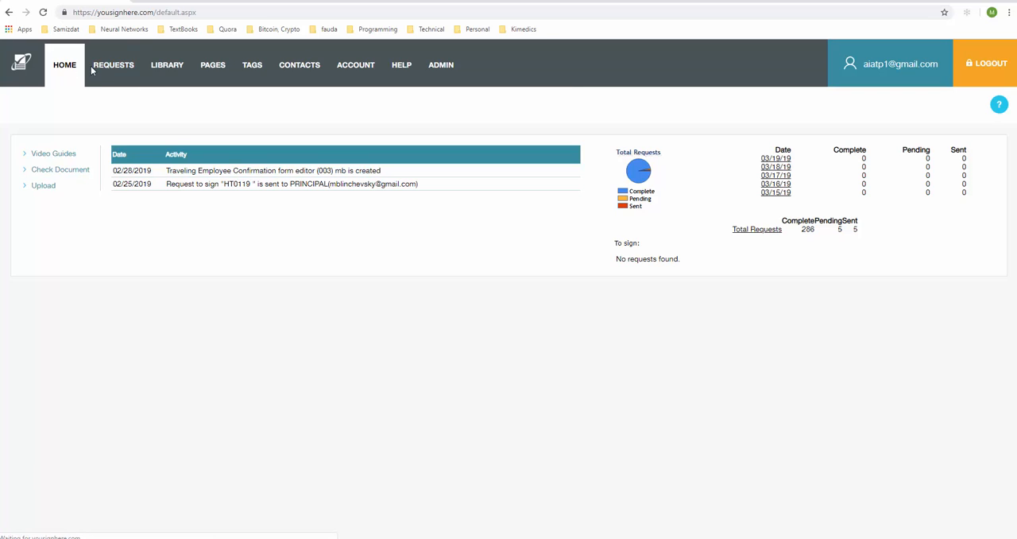
Open the document library, look at the document upload dialog, and highlight the Ready for Design status
left_click(163, 67)
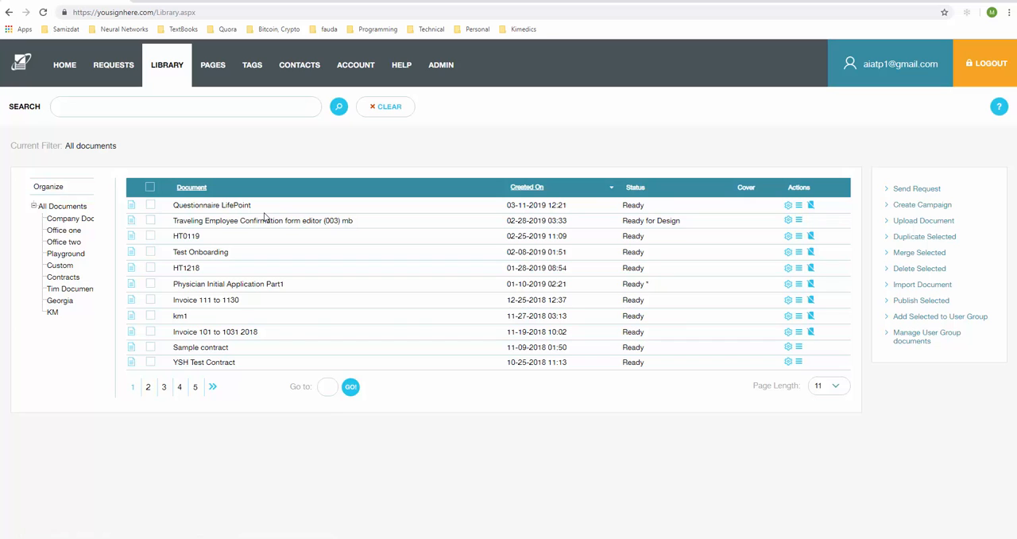
left_click(901, 223)
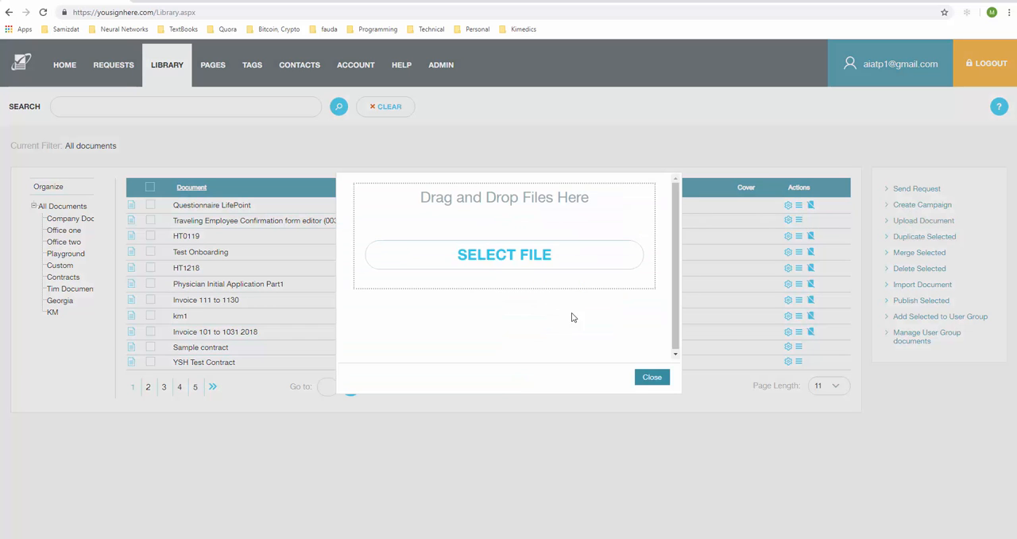
left_click(652, 377)
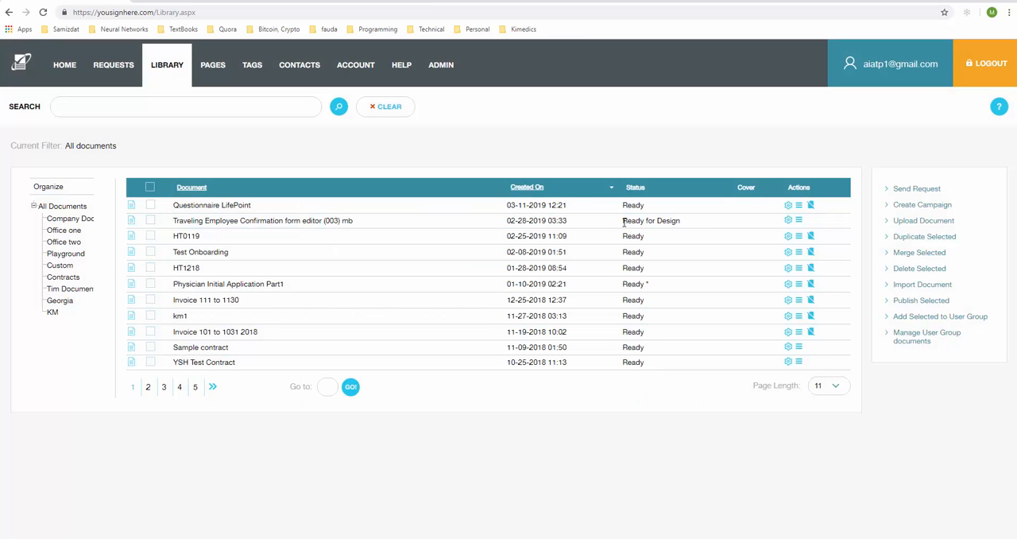
left_click_drag(623, 222, 688, 224)
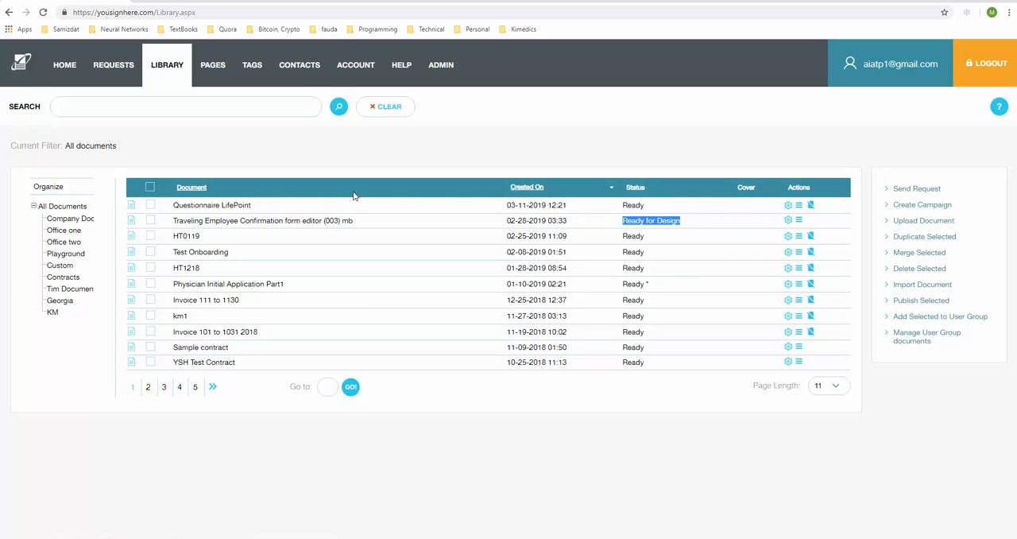
Open the Questionnaire LifePoint document in the designer and look over its form fields
left_click(222, 206)
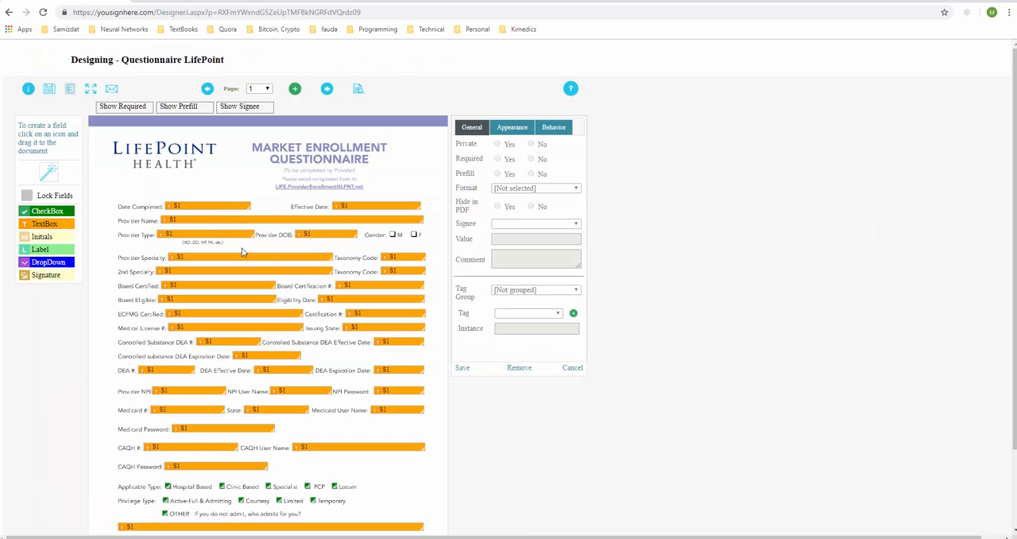
scroll(350, 302, "down", 2)
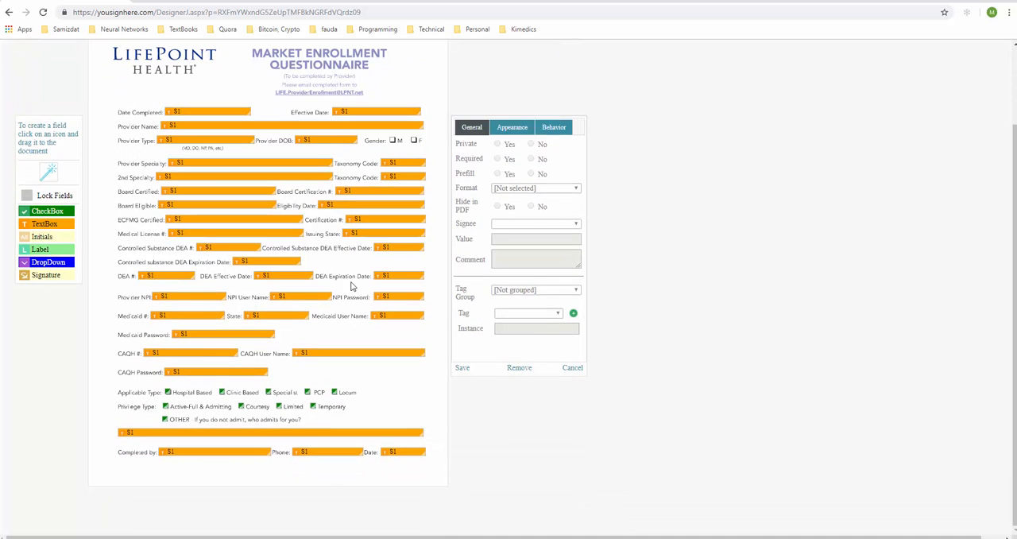
scroll(226, 170, "up", 1)
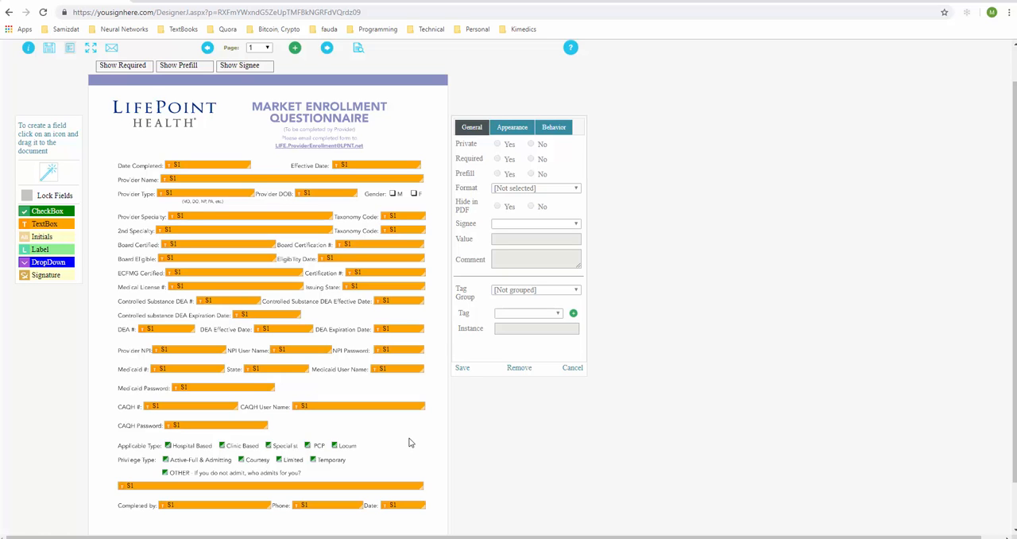
Replace the text box beside "Completed by" with a signature field covering the same line
scroll(410, 443, "down", 1)
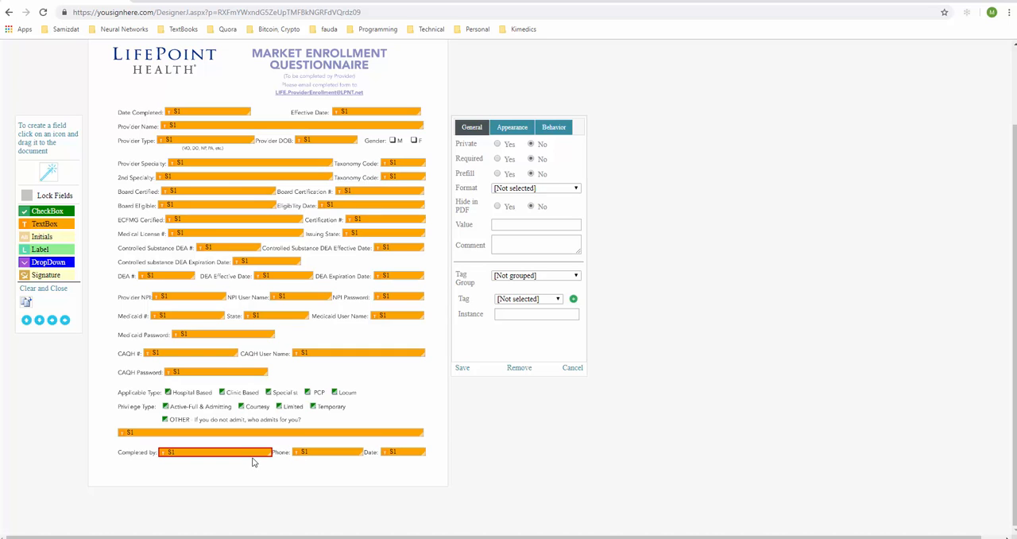
left_click(513, 369)
left_click(560, 83)
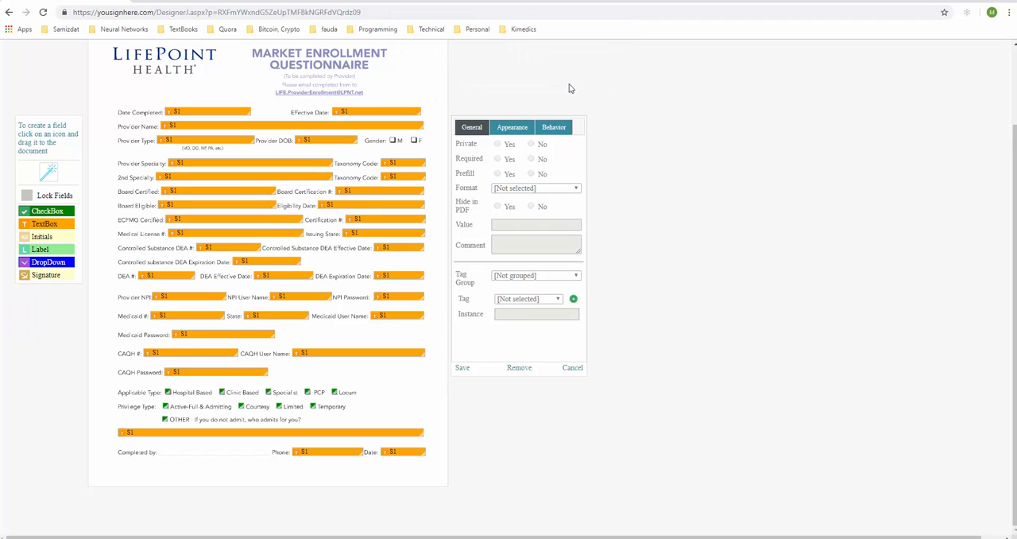
mouse_move(36, 278)
left_mouse_down()
mouse_move(171, 449)
mouse_move(266, 462)
left_mouse_up()
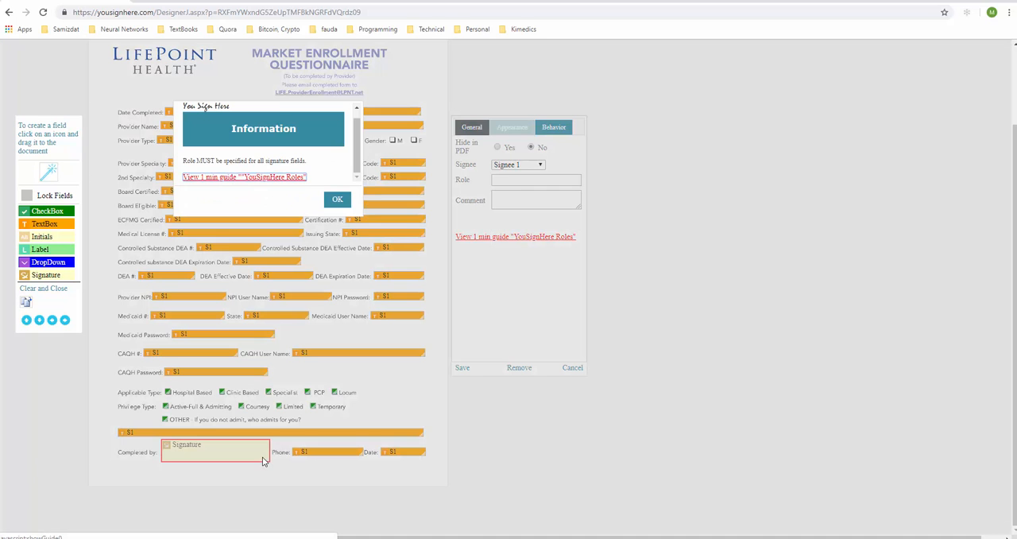
left_click(335, 199)
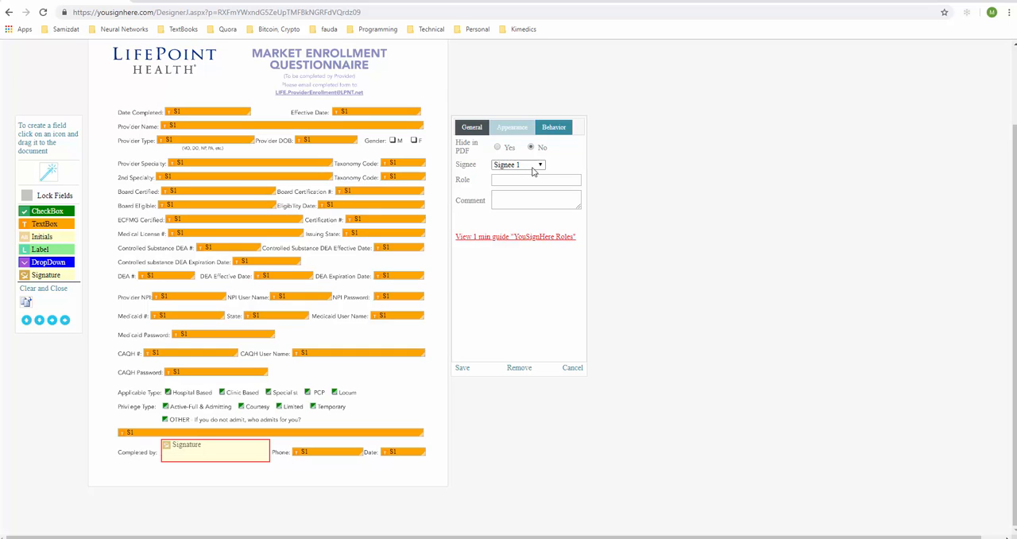
Assign the Caregiver role to the new signature field and save the field settings
left_click(532, 179)
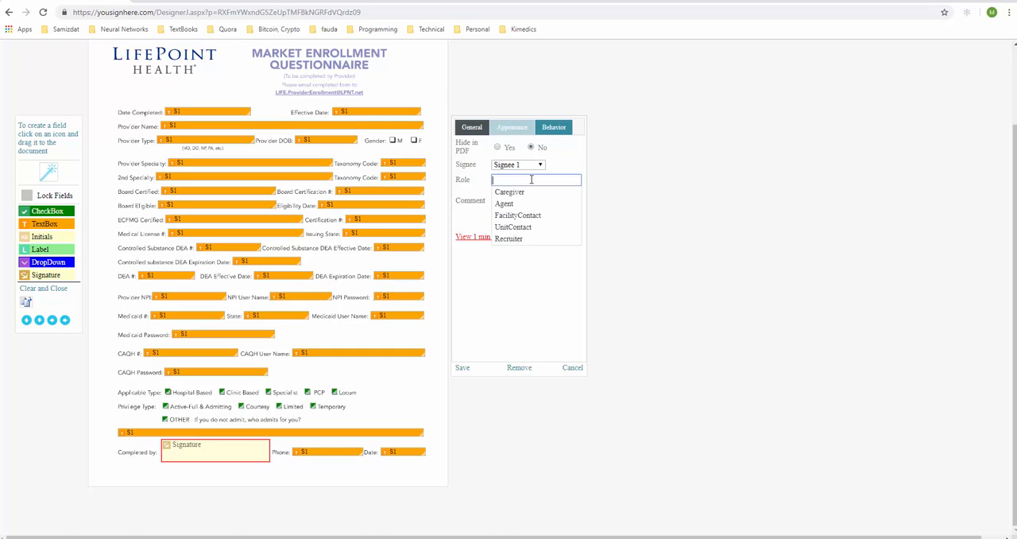
left_click(517, 193)
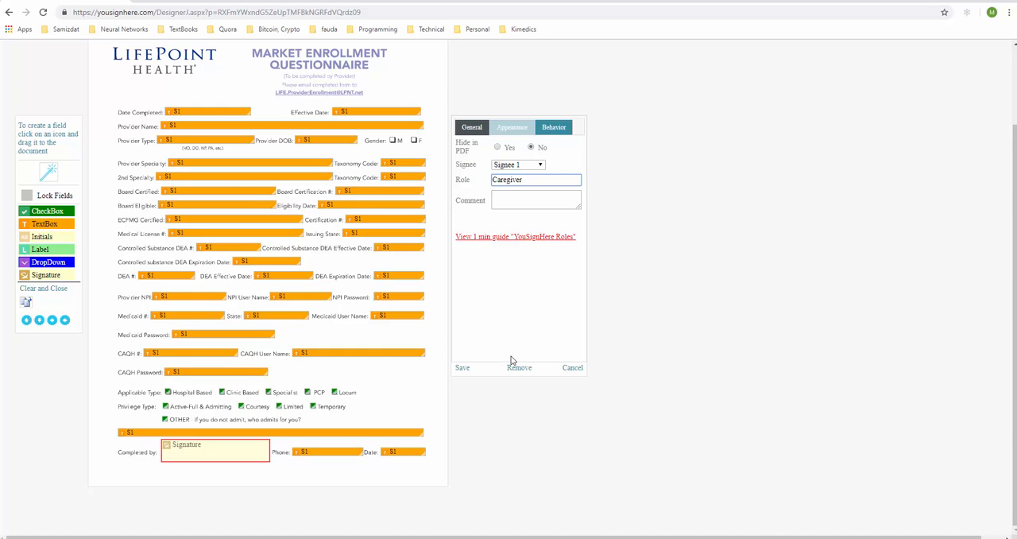
left_click(461, 369)
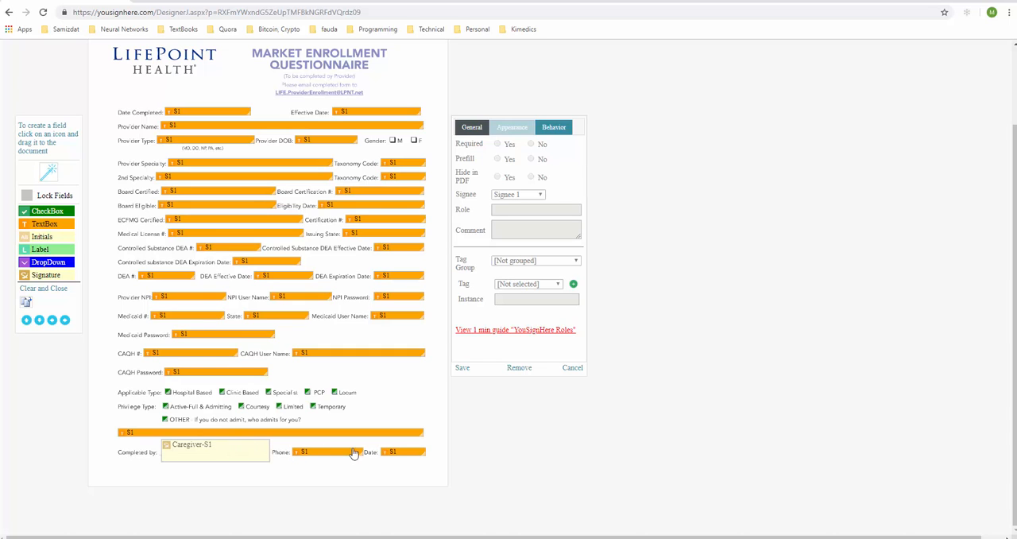
Give the Caregiver signature field an On Sign behavior targeting the Date text box beside Phone, and save it
left_click(398, 453)
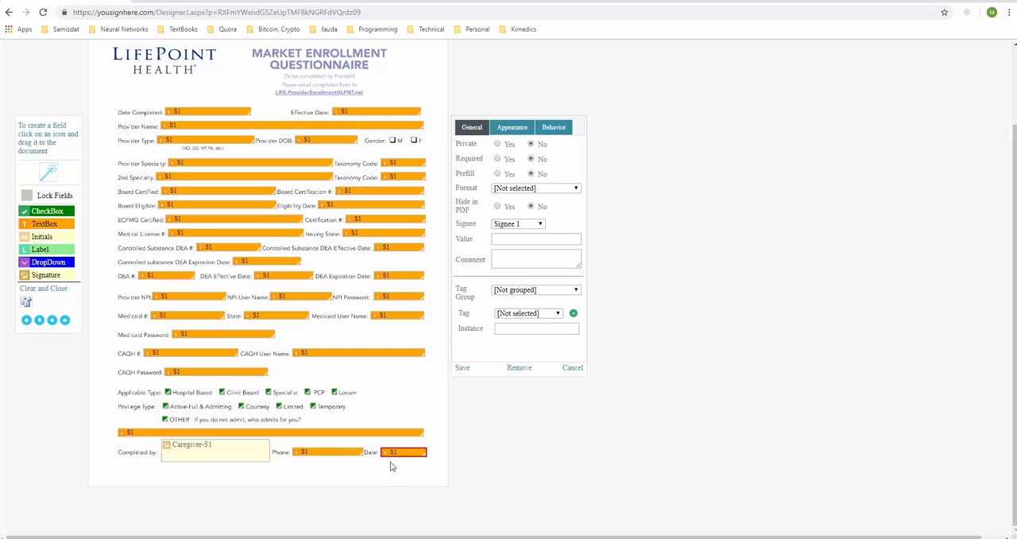
left_click(213, 451)
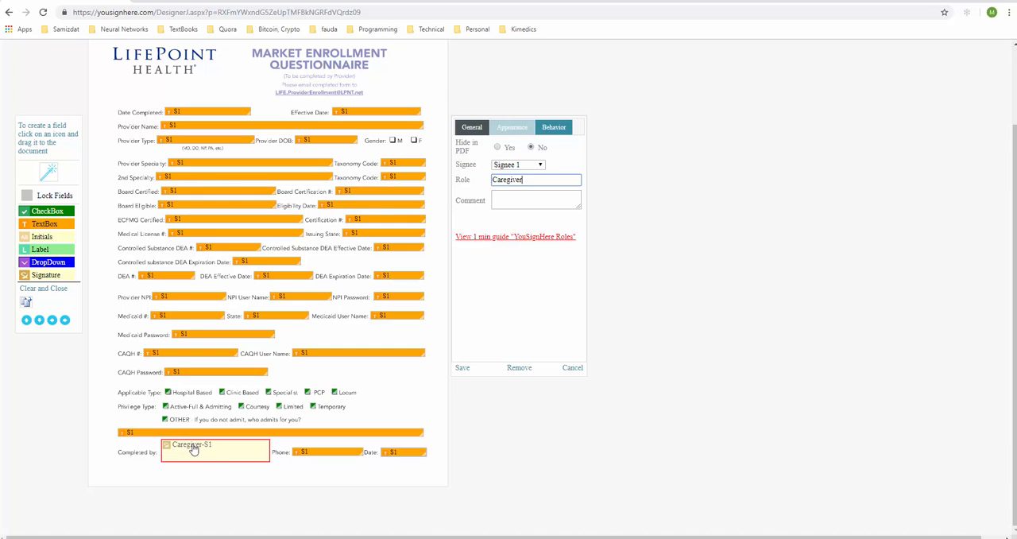
left_click(554, 129)
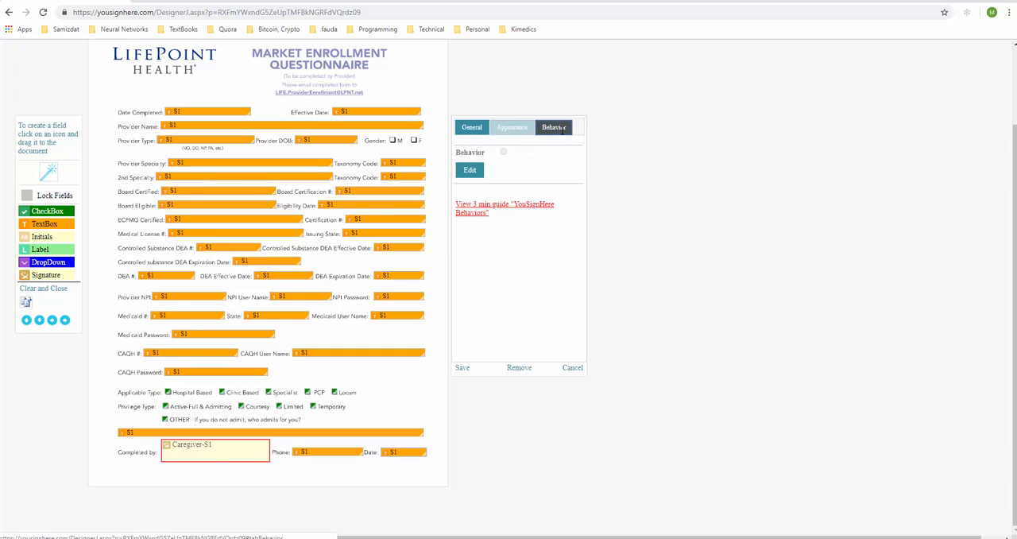
left_click(473, 172)
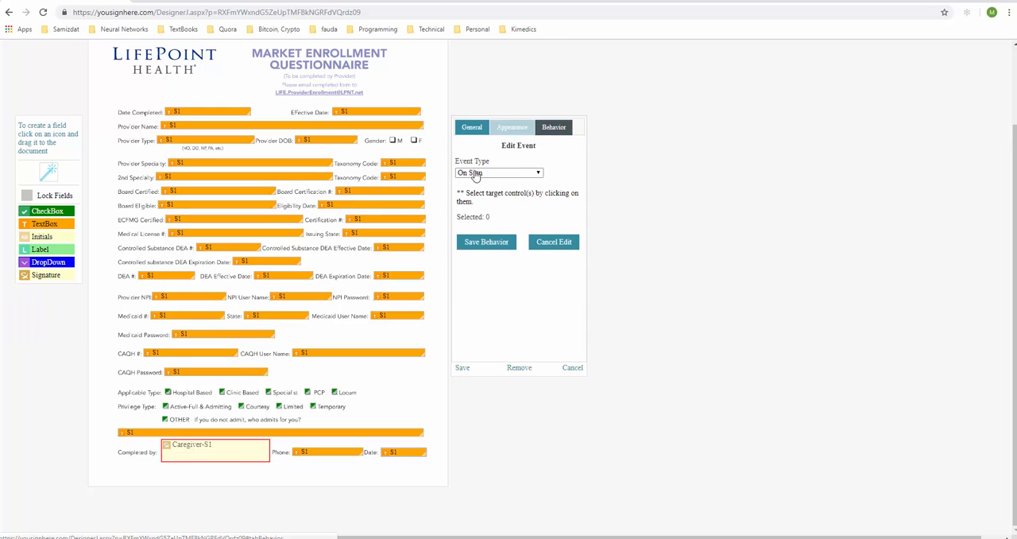
left_click(394, 454)
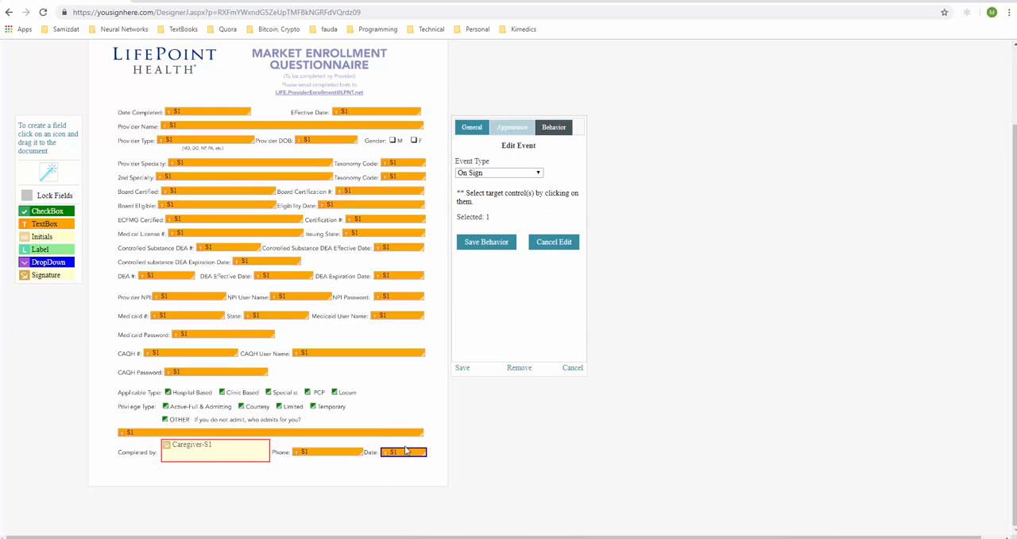
left_click(484, 241)
left_click(467, 370)
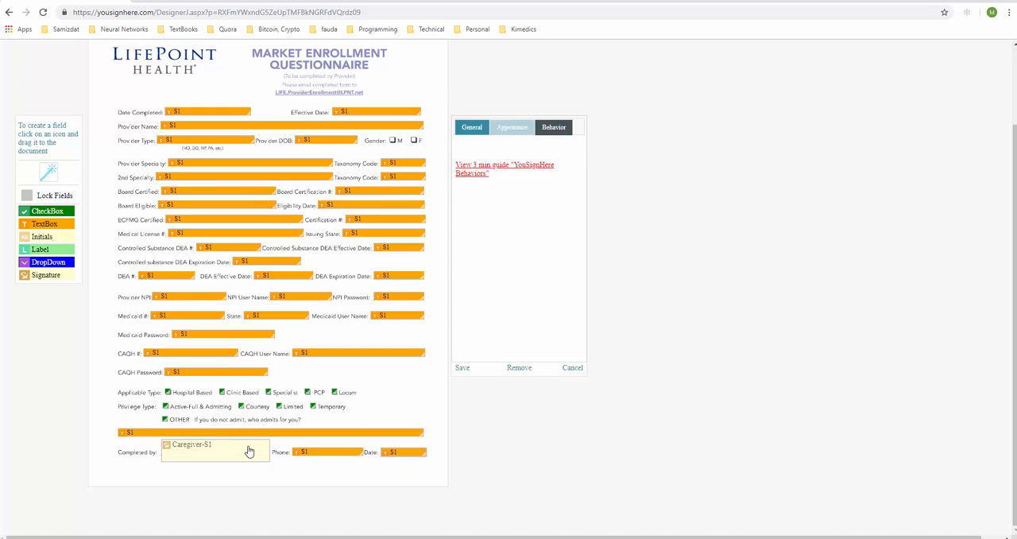
left_click(218, 450)
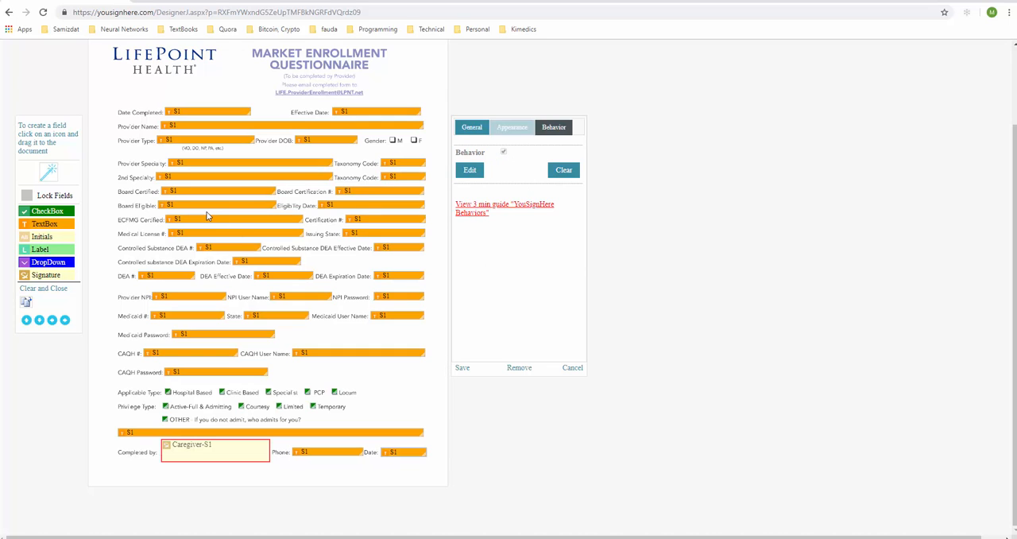
Make the Provider Name field required and prefilled, link it to the Last Name tag in the Person group, and save it
left_click(213, 127)
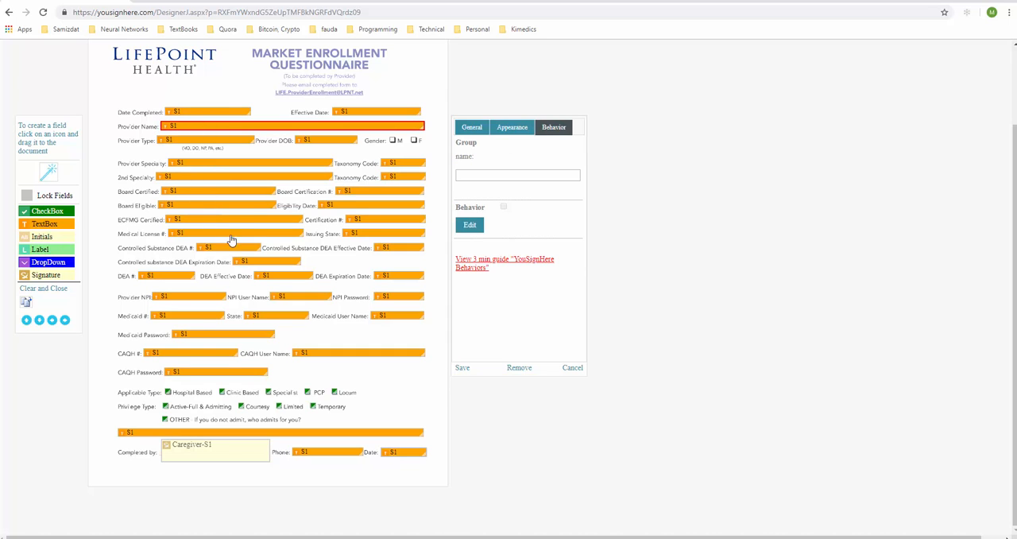
left_click(471, 128)
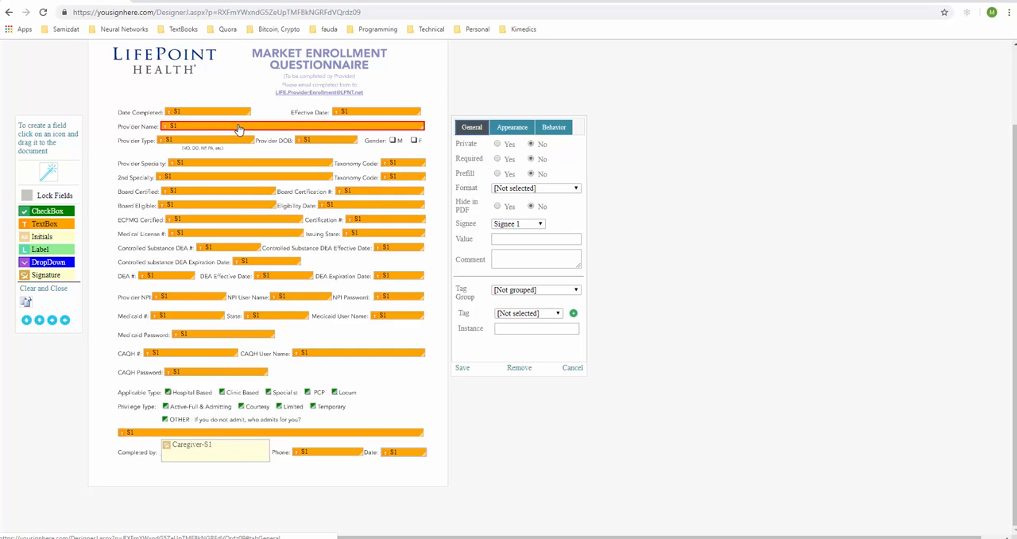
left_click(498, 159)
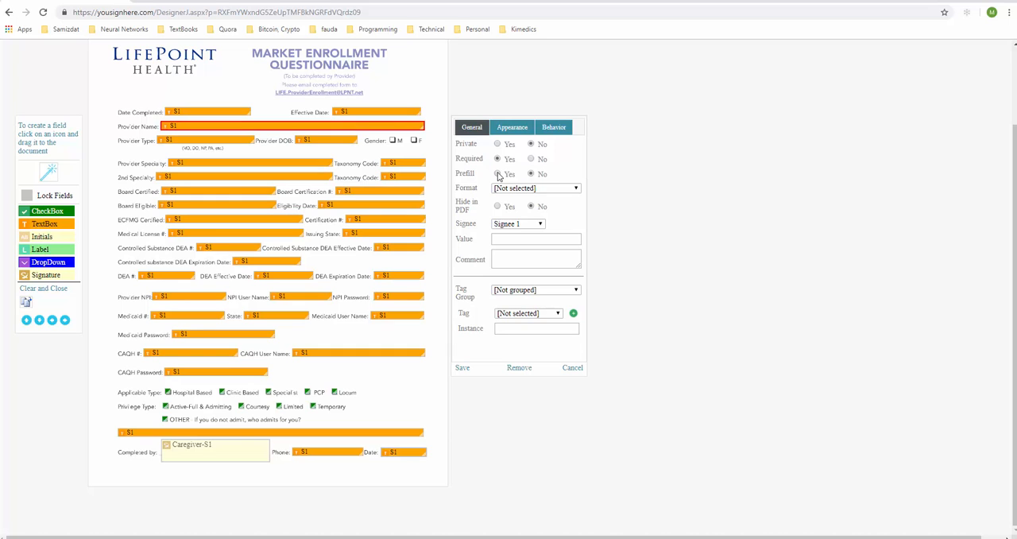
left_click(519, 290)
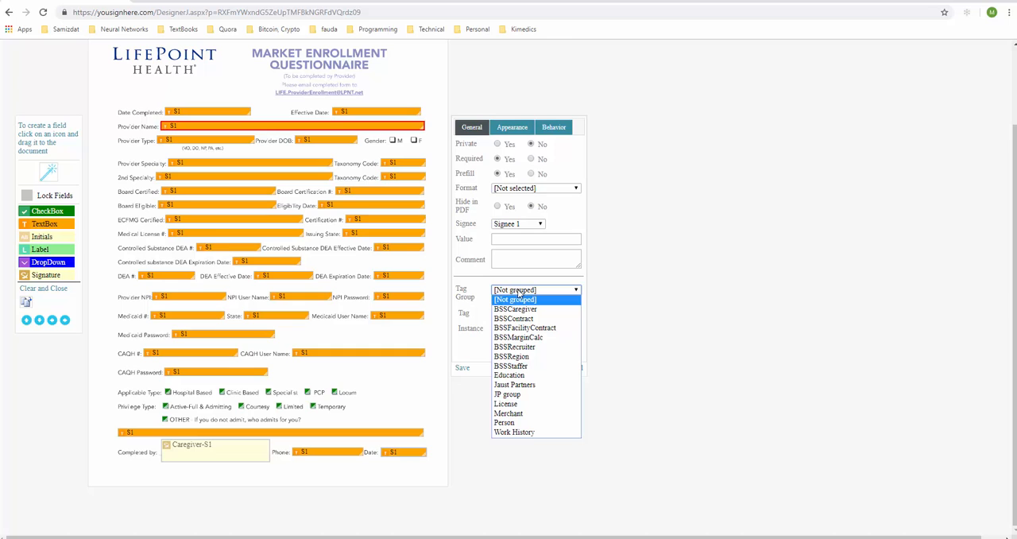
left_click(509, 422)
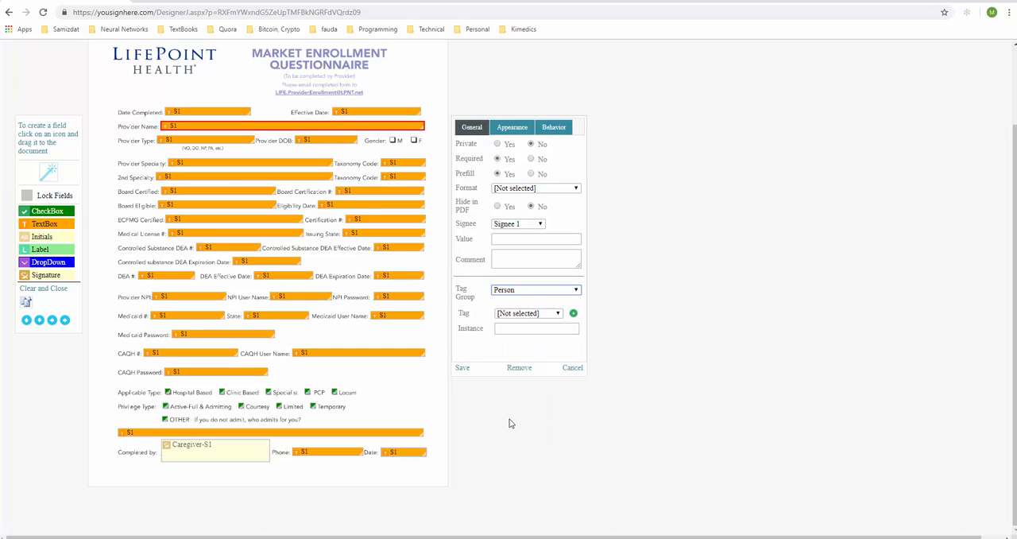
left_click(518, 313)
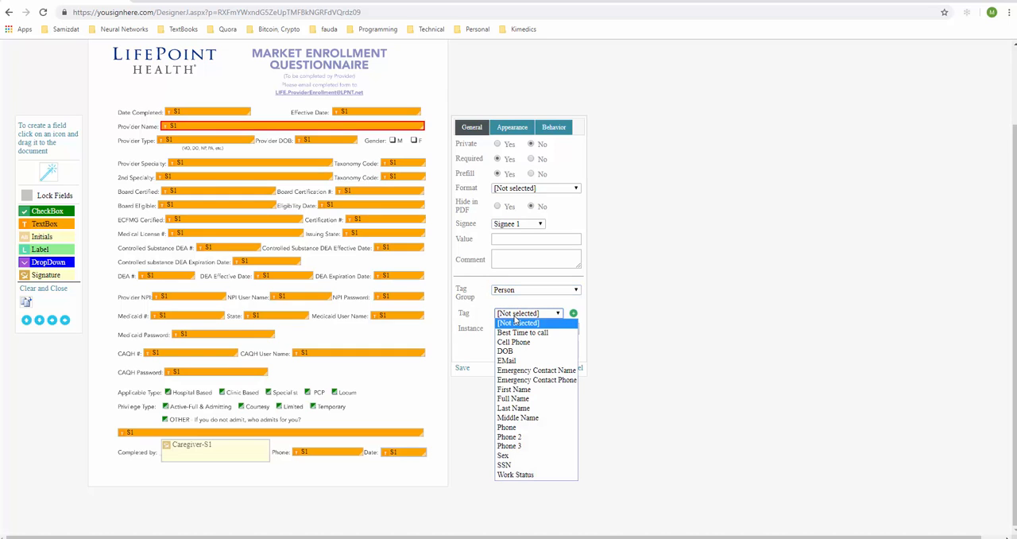
left_click(512, 407)
left_click(465, 370)
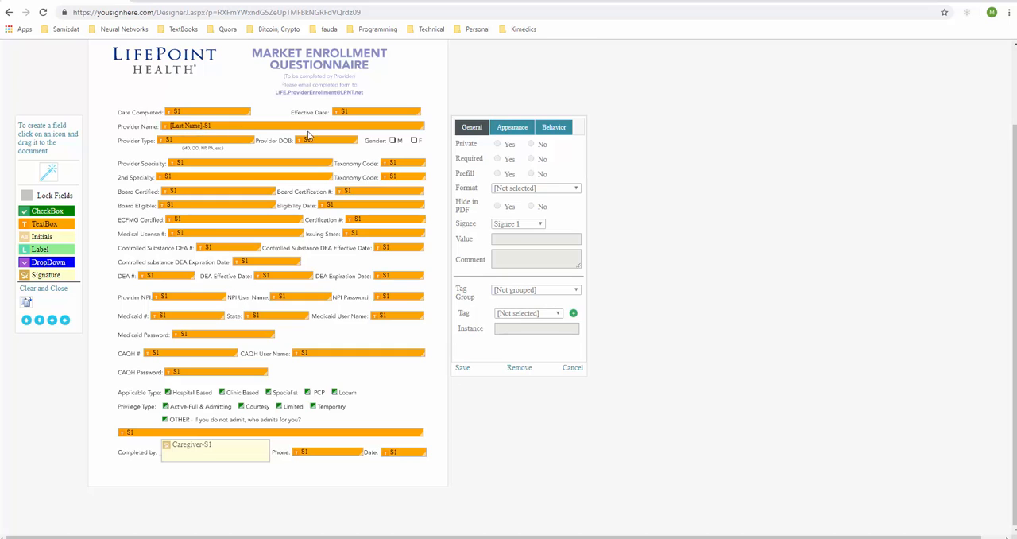
Recheck the Provider Name field's settings, then save the document as ready to send and return to the document list
left_click(254, 131)
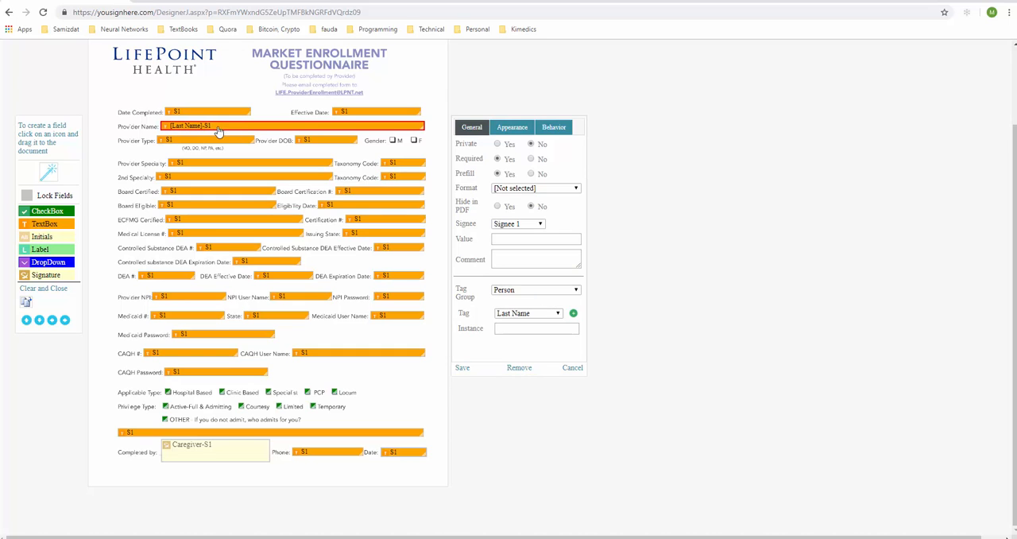
left_click(498, 173)
scroll(128, 213, "up", 3)
left_click(49, 88)
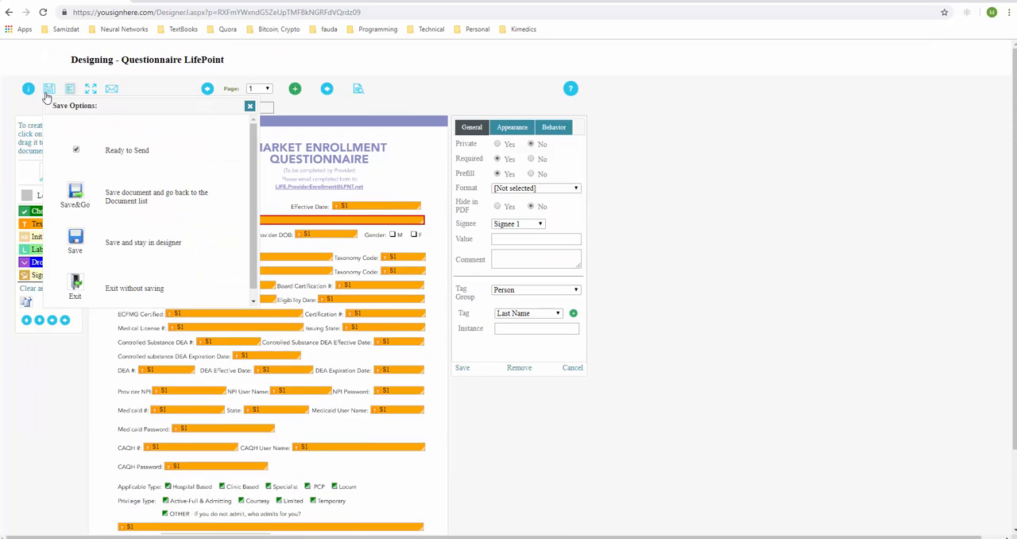
left_click(76, 193)
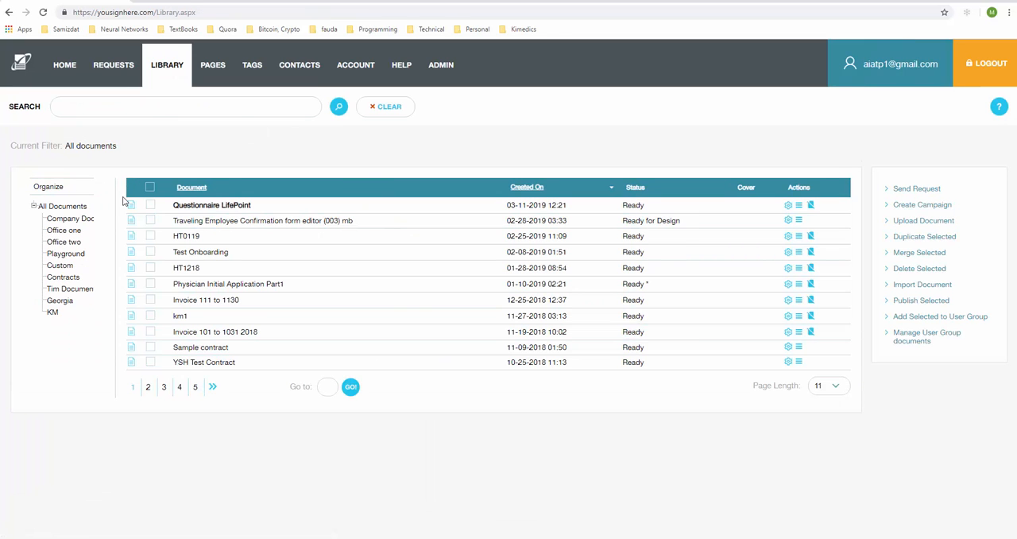
Start a send request for the Questionnaire LifePoint document and choose the PRINCIPAL contact as the Caregiver recipient
left_click(150, 205)
left_click(909, 191)
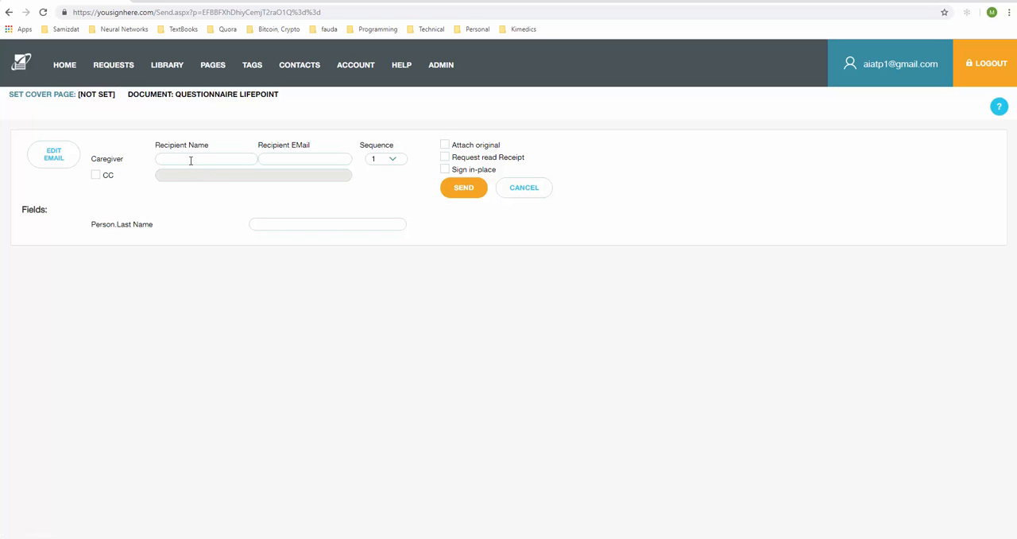
left_click(191, 159)
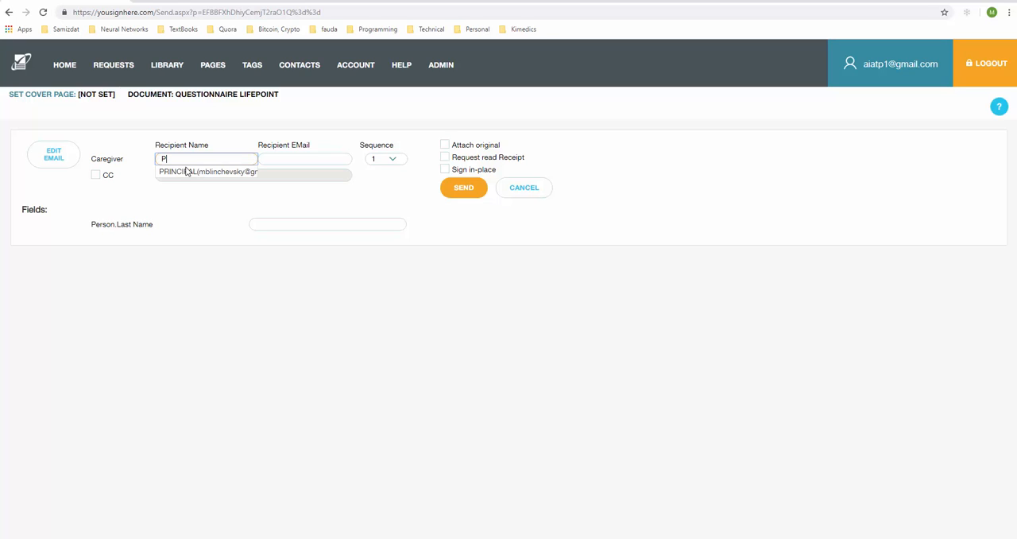
left_click(187, 171)
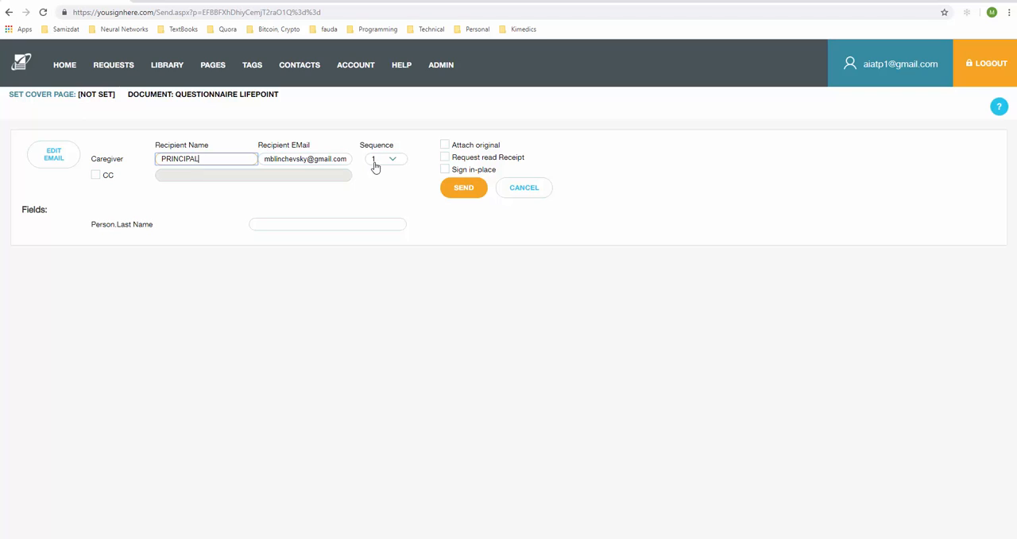
Enable Sign in-place, fill the Person.Last Name field with the provider's last name, and send the request
left_click(445, 169)
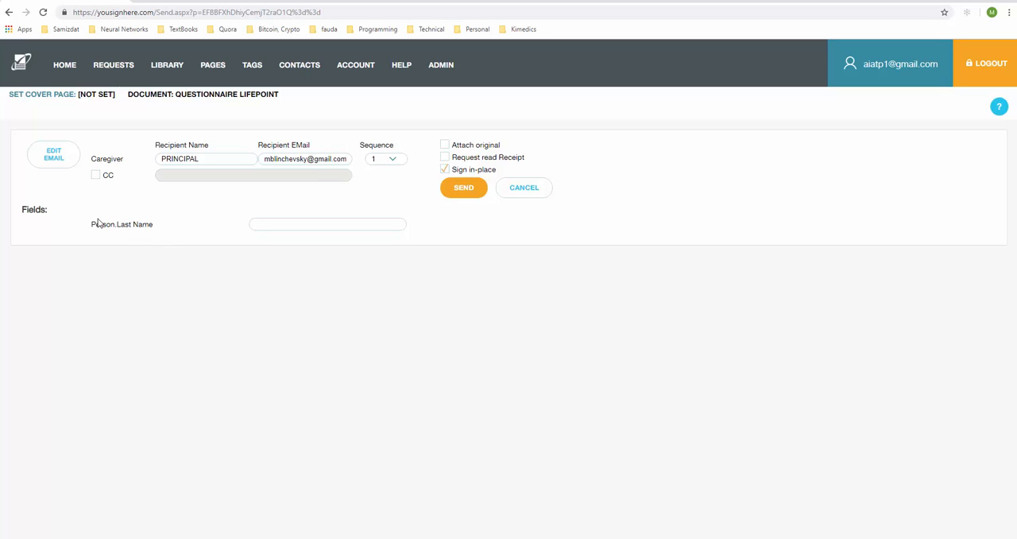
left_click(261, 226)
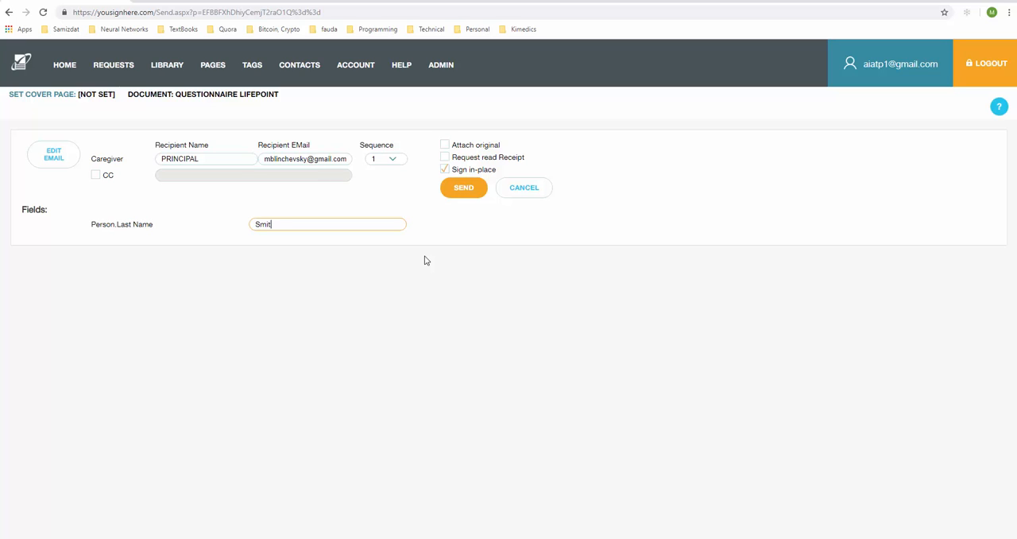
left_click(261, 197)
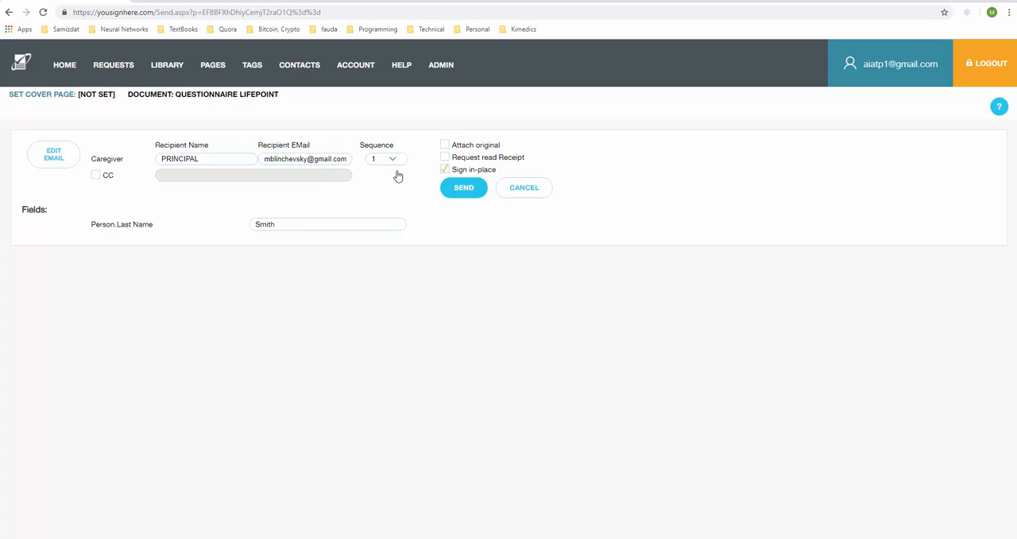
left_click(451, 179)
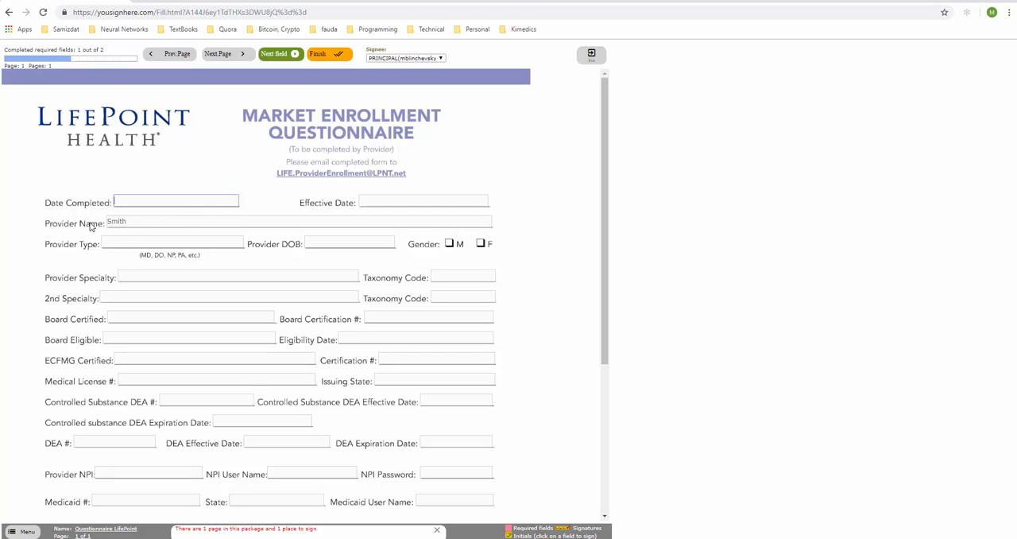
Clear the prefilled Provider Name and try to sign the form in the Completed by field
scroll(100, 267, "down", 3)
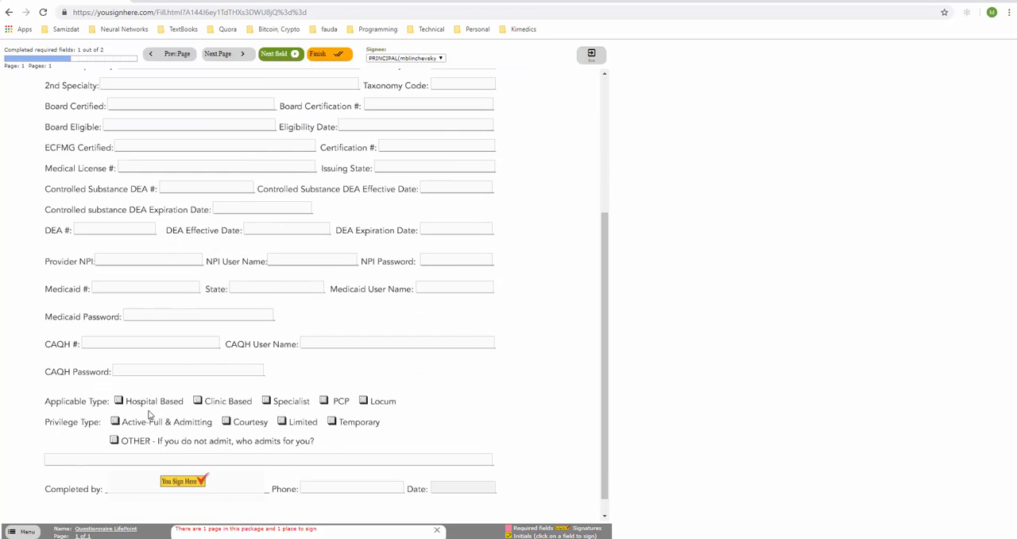
scroll(182, 481, "up", 1)
scroll(182, 474, "up", 3)
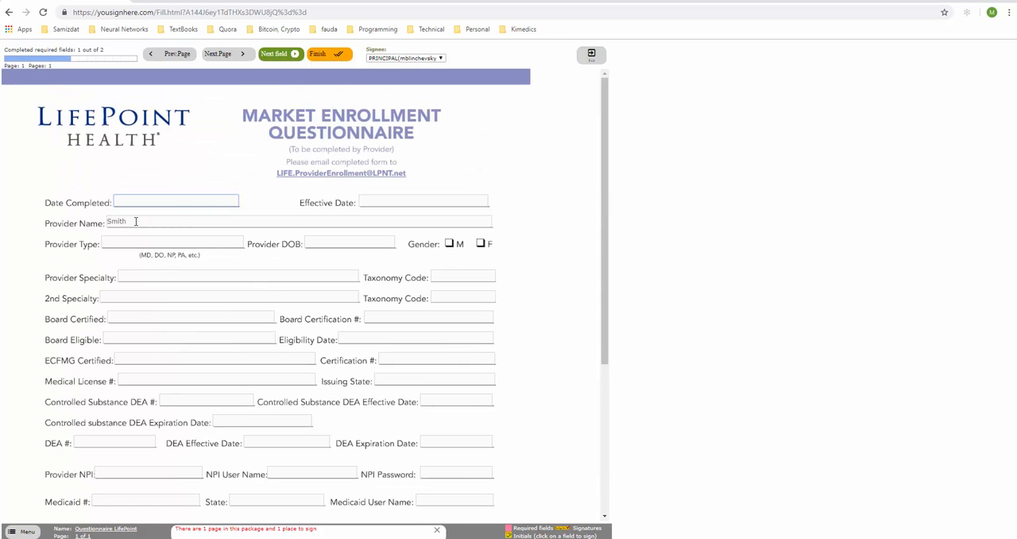
left_click_drag(135, 226, 51, 222)
key("BackSpace")
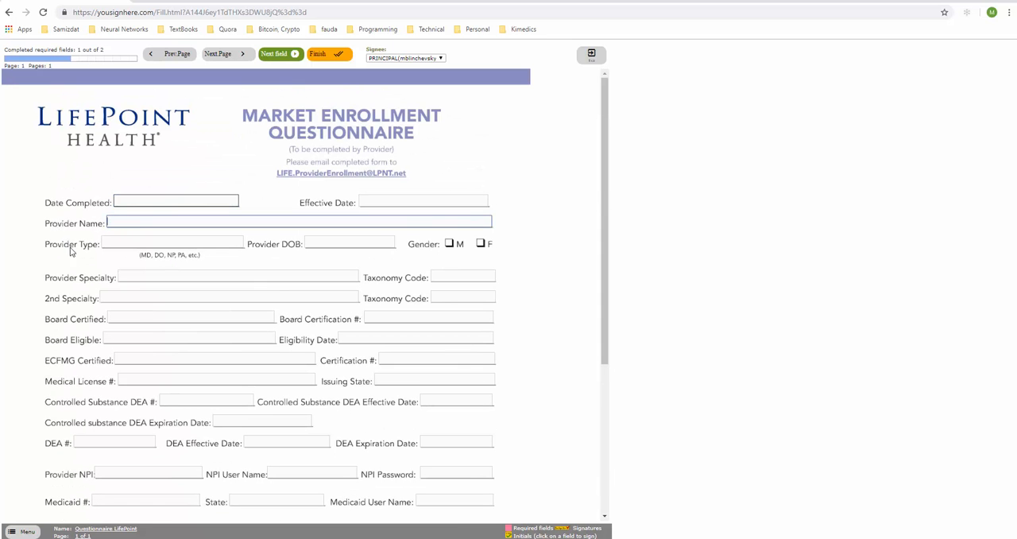
scroll(87, 288, "down", 5)
left_click(179, 463)
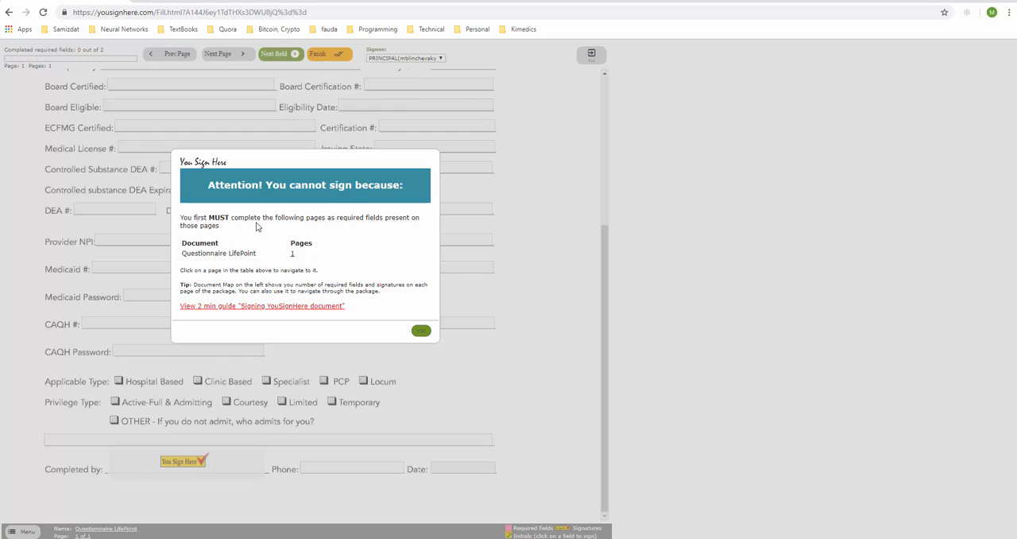
left_click(422, 330)
Enter the provider's last name in the required Provider Name field
scroll(413, 334, "up", 3)
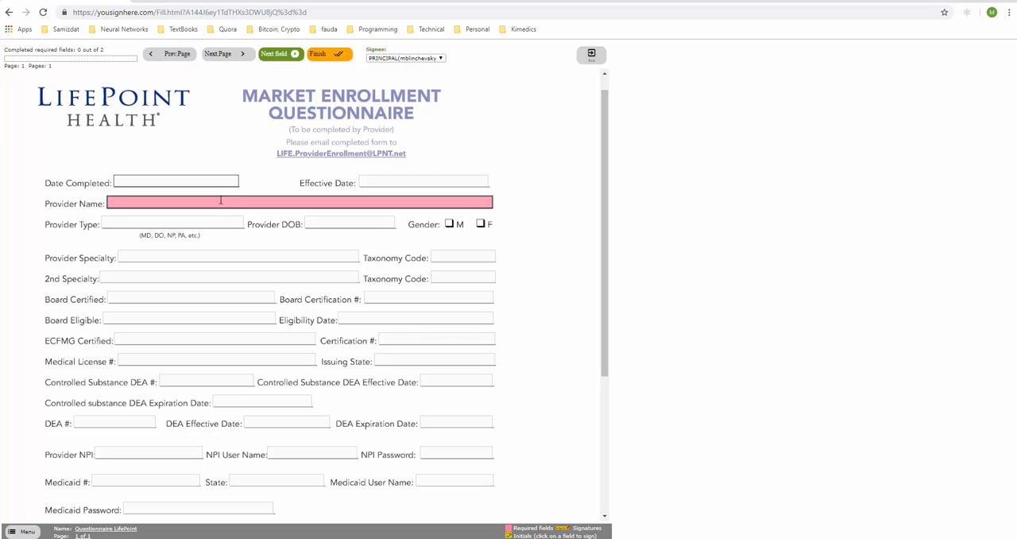
left_click(187, 202)
type("Sm")
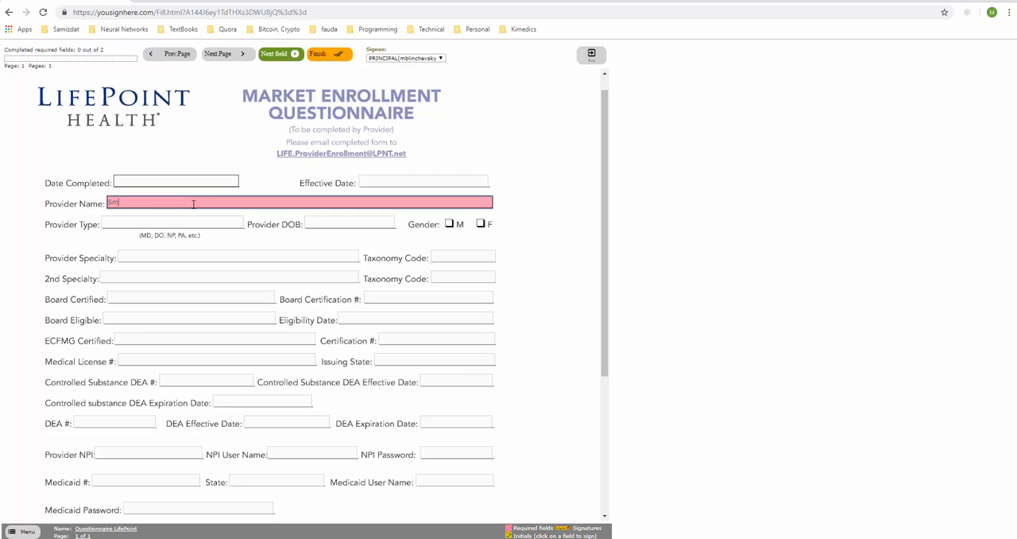
type("ith")
Sign the Completed by field with a freehand signature and submit it as signed
scroll(193, 203, "down", 3)
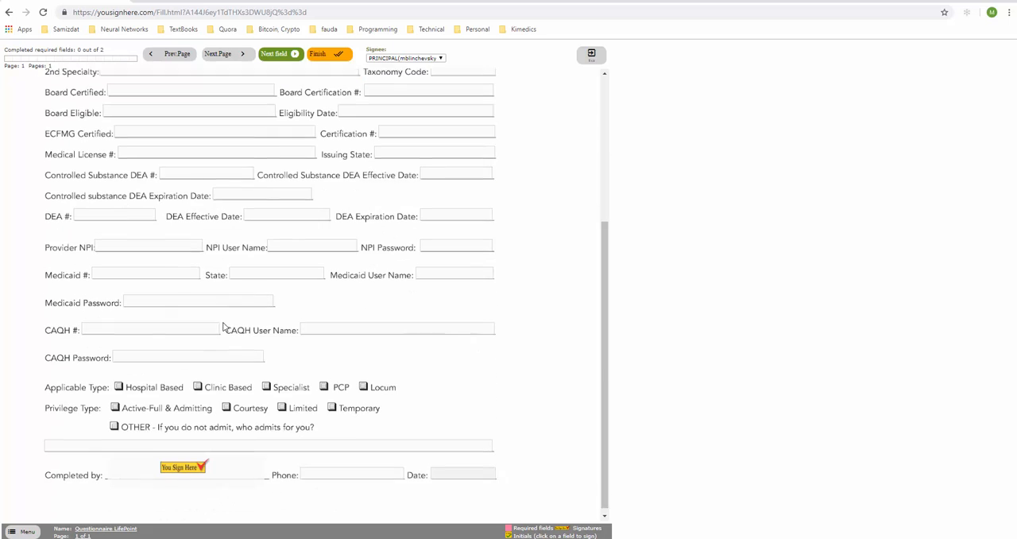
left_click(184, 463)
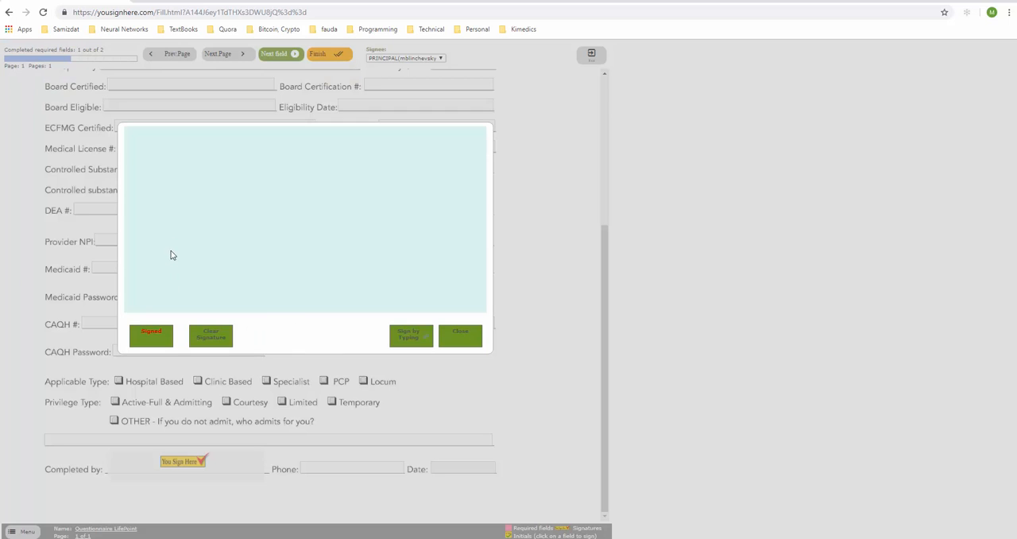
mouse_move(171, 254)
left_mouse_down()
mouse_move(313, 162)
mouse_move(383, 233)
mouse_move(370, 282)
mouse_move(424, 217)
mouse_move(445, 212)
left_mouse_up()
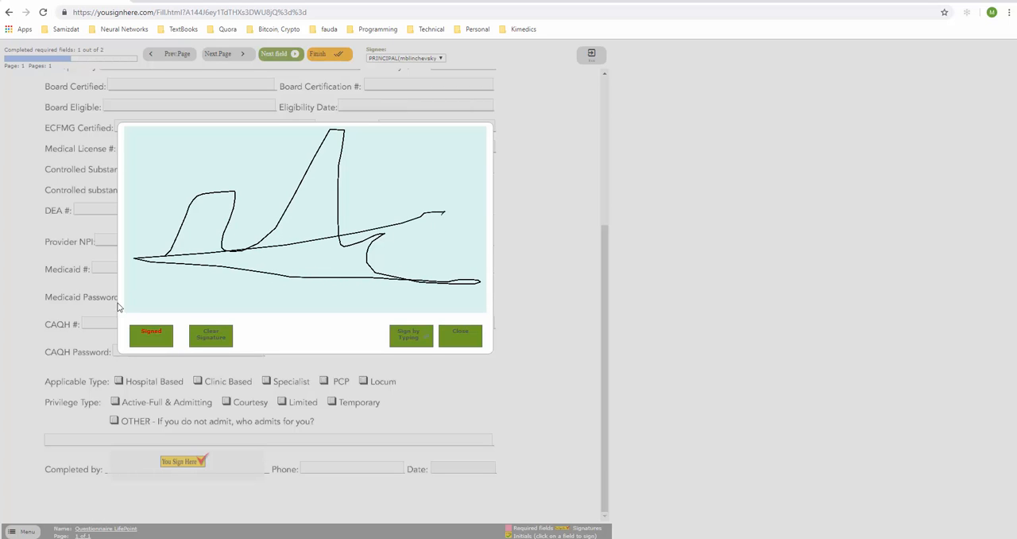
left_click(160, 338)
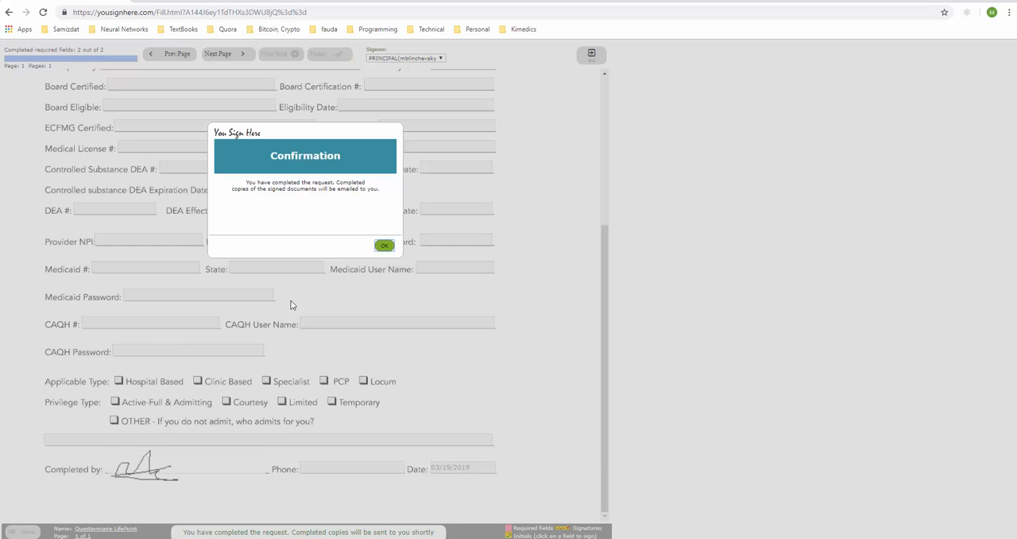